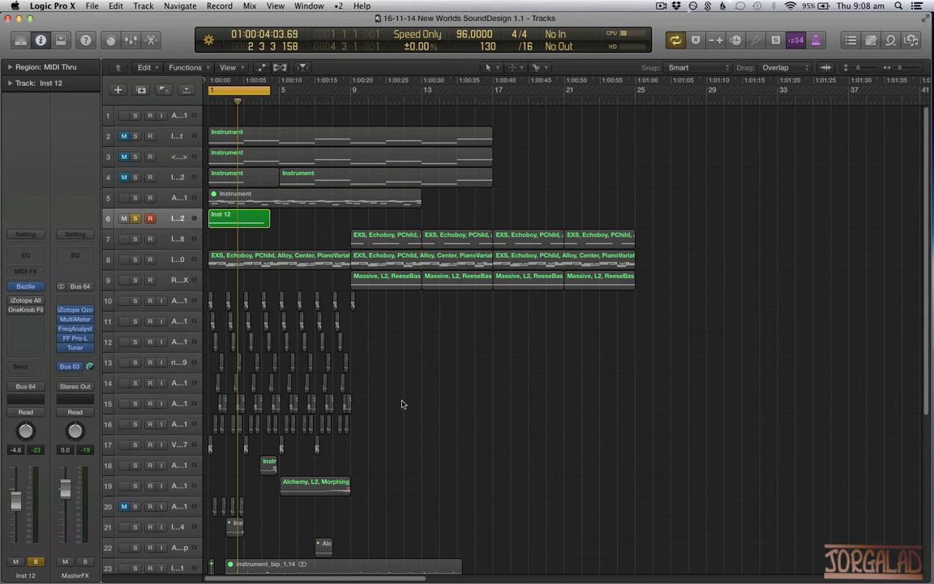
Step: Insert the Modulator MIDI effect on the Inst 12 track and close its plug-in window
click(28, 271)
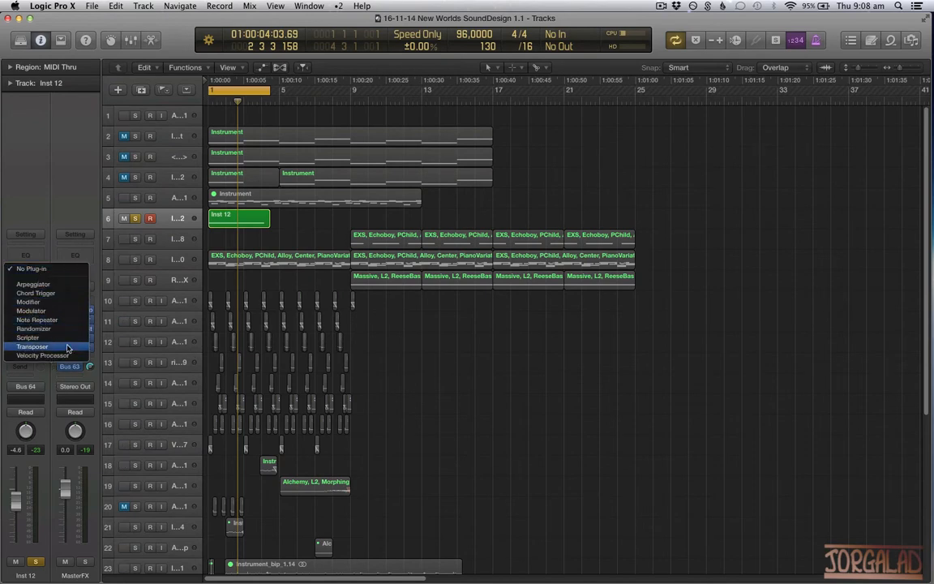
click(51, 250)
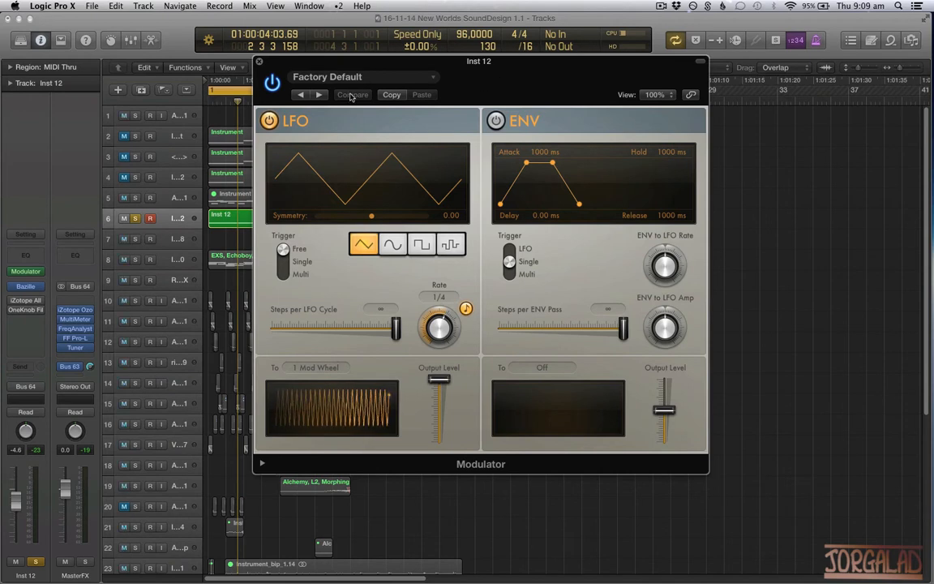
click(259, 63)
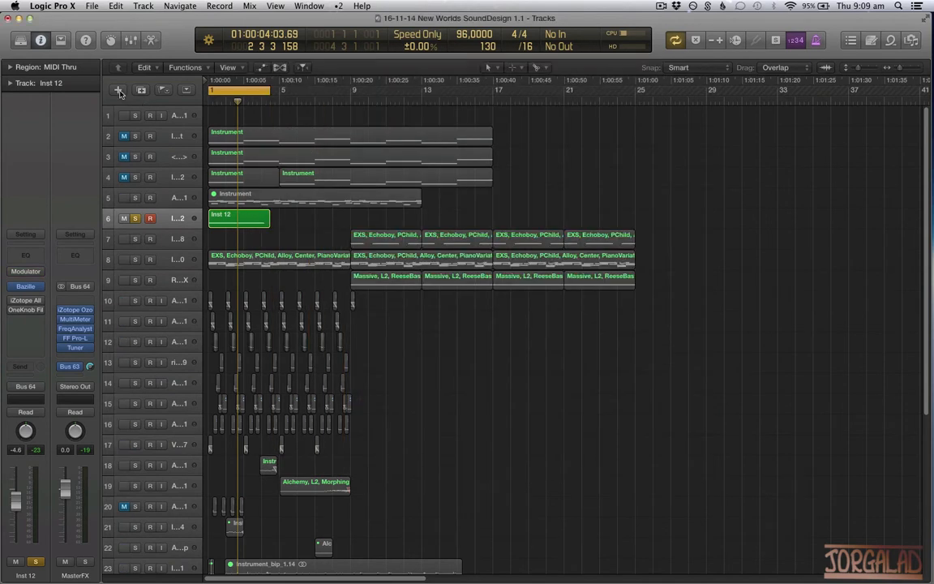
Step: Create one External MIDI track using the External Instrument plug-in with Input 3, solo it, and hide the Library
click(119, 90)
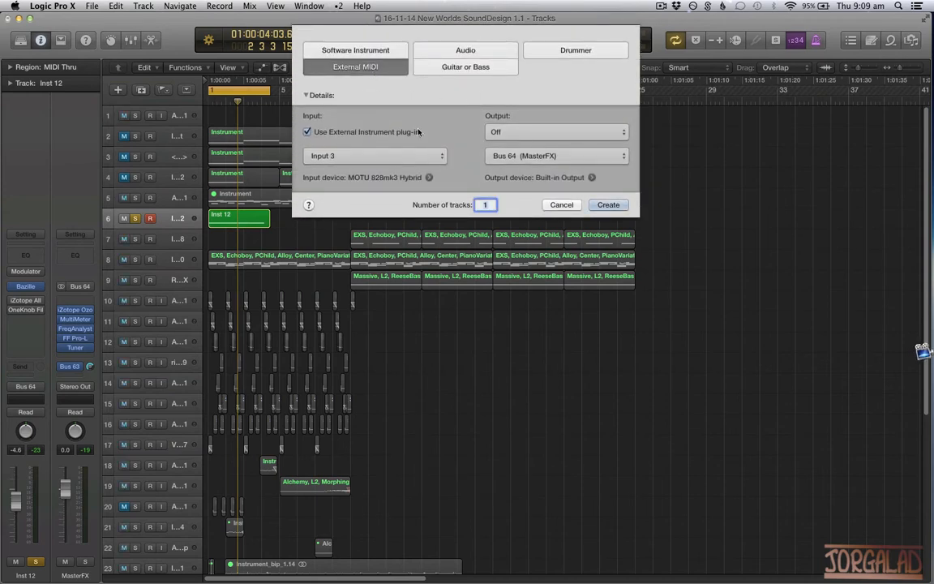
click(309, 132)
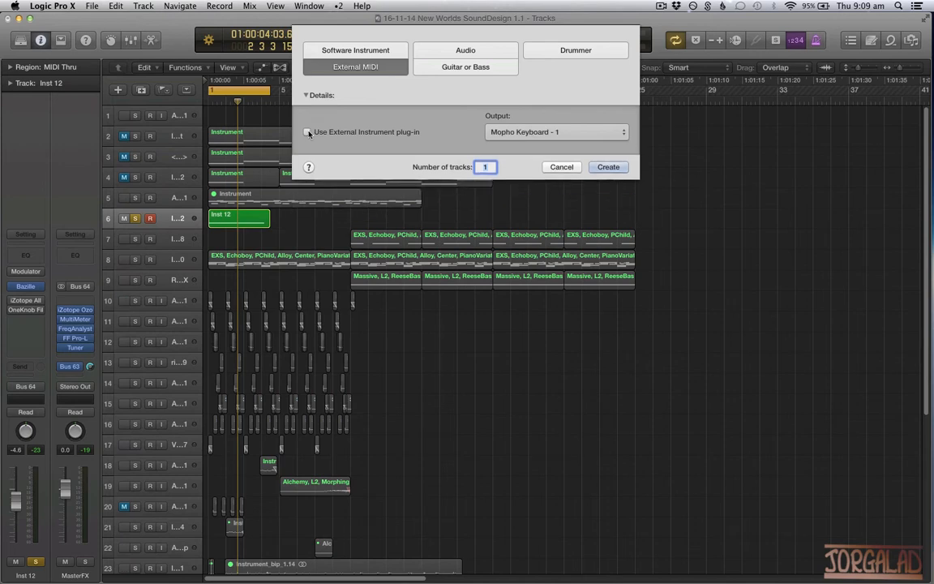
click(308, 133)
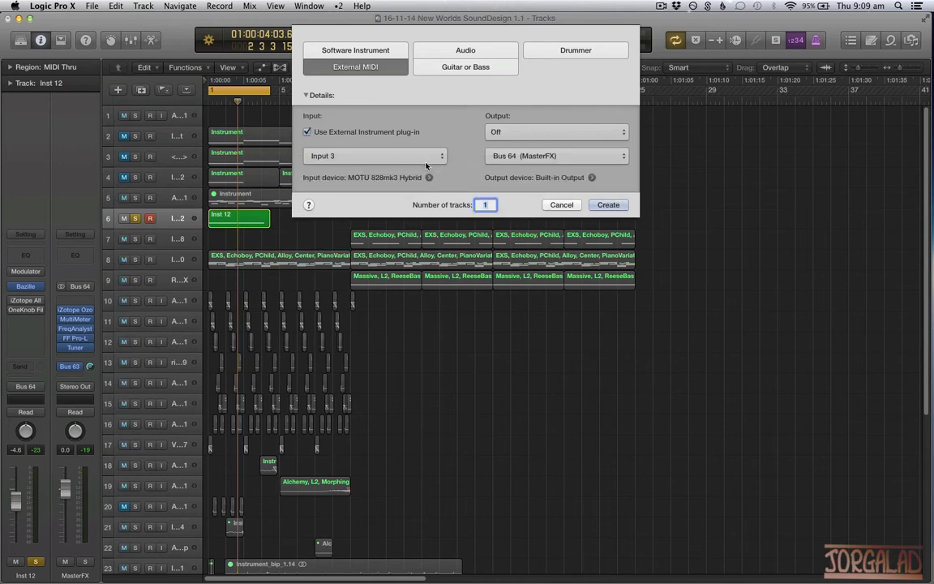
click(609, 205)
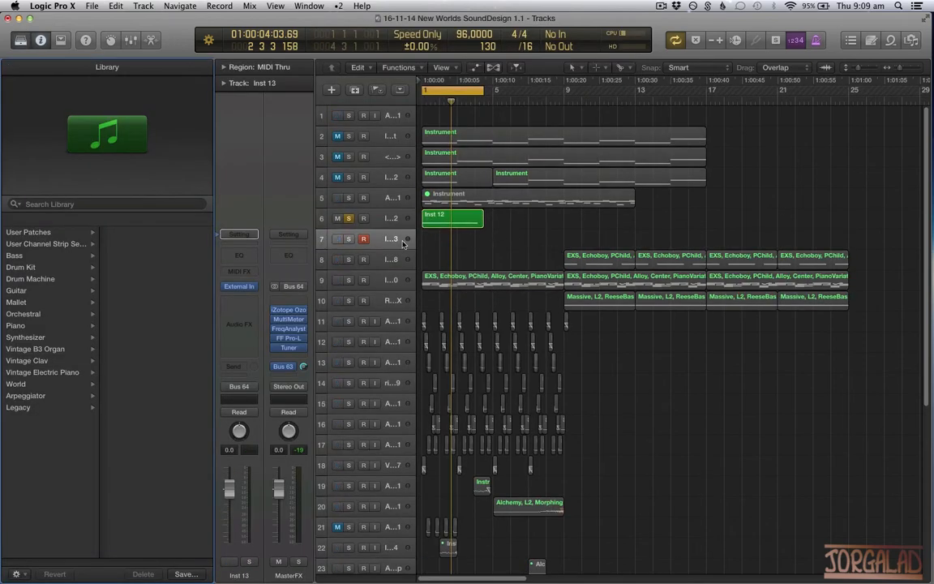
click(350, 240)
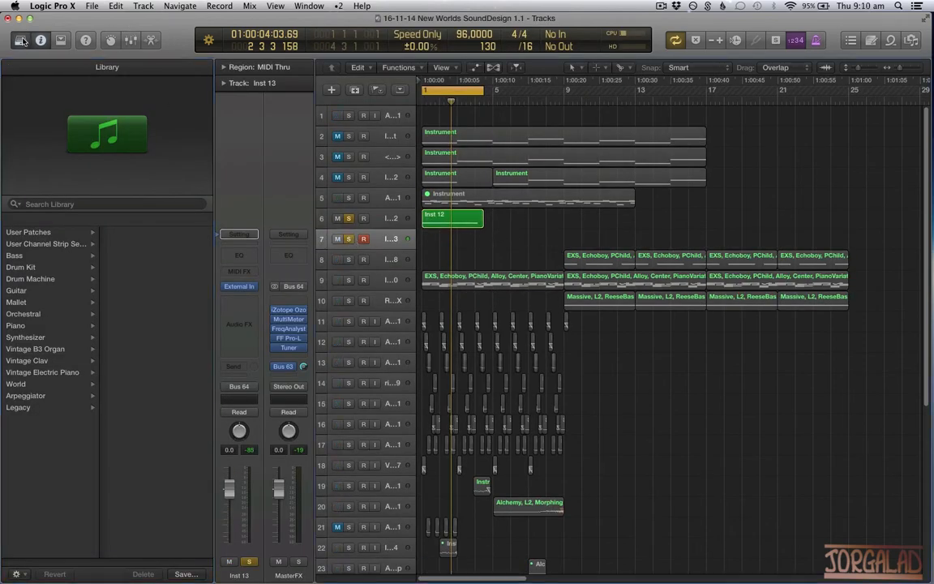
click(21, 39)
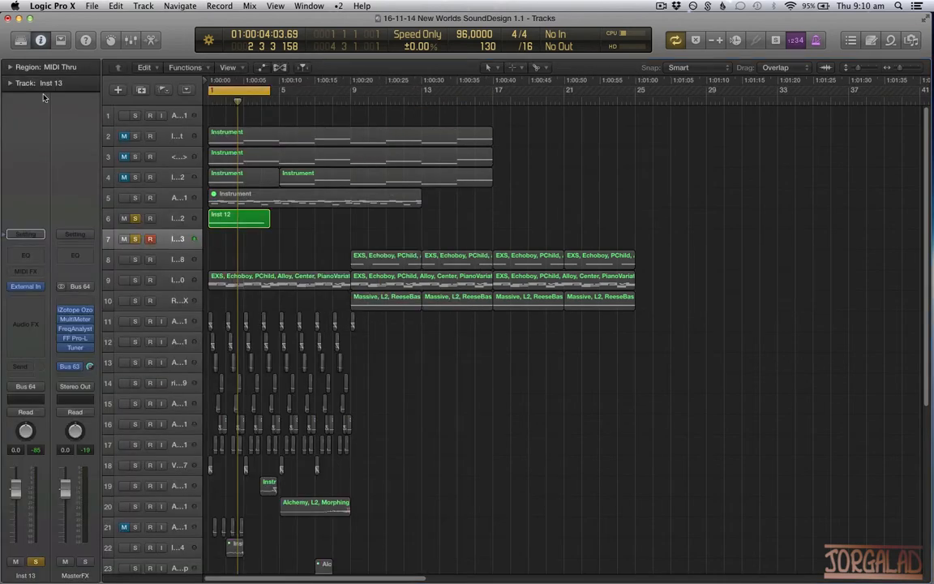
Step: Open the External Instrument plug-in on the Inst 13 track and examine the available MIDI destinations
click(29, 288)
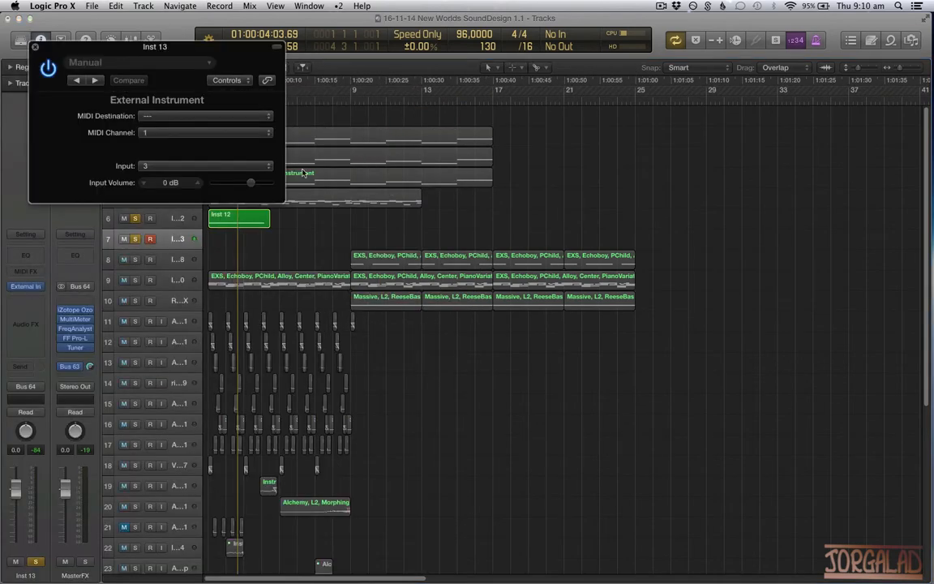
drag(256, 53, 465, 130)
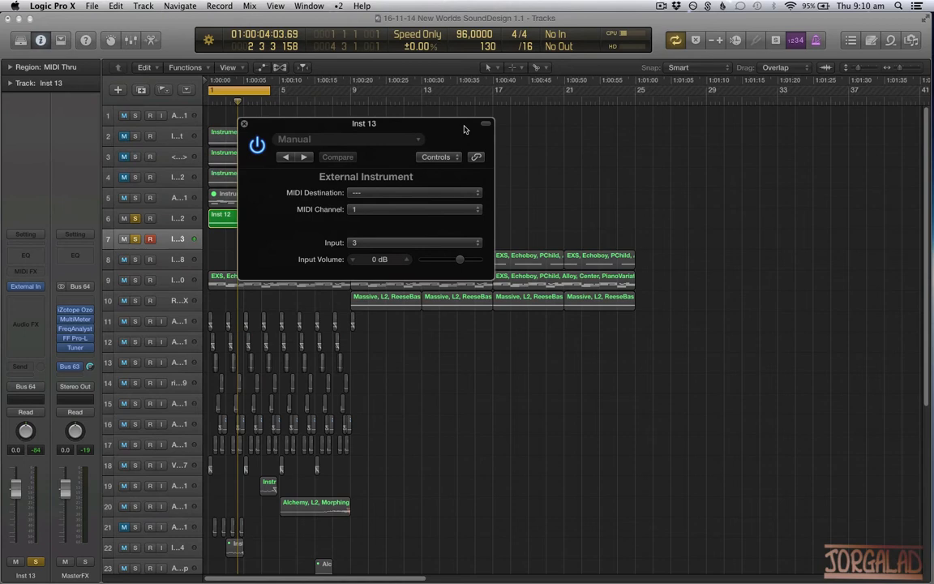
click(418, 195)
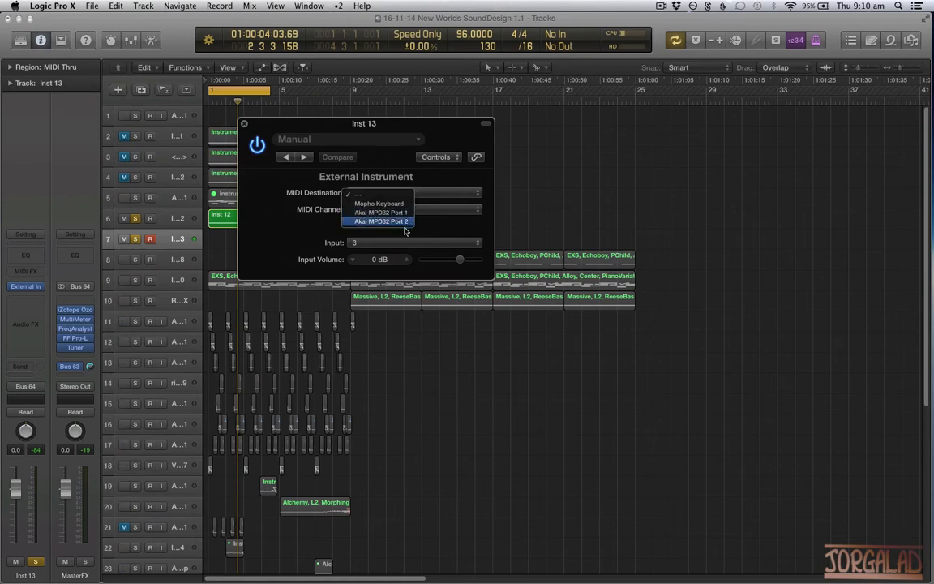
click(300, 209)
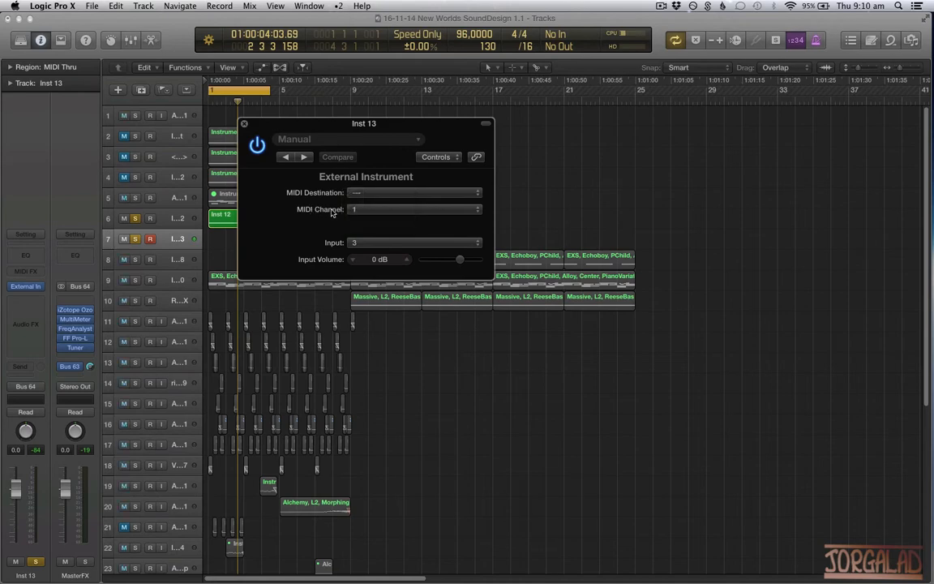
Step: Switch to Audio MIDI Setup by launching it from the Utilities folder in Applications
mouse_move(928, 405)
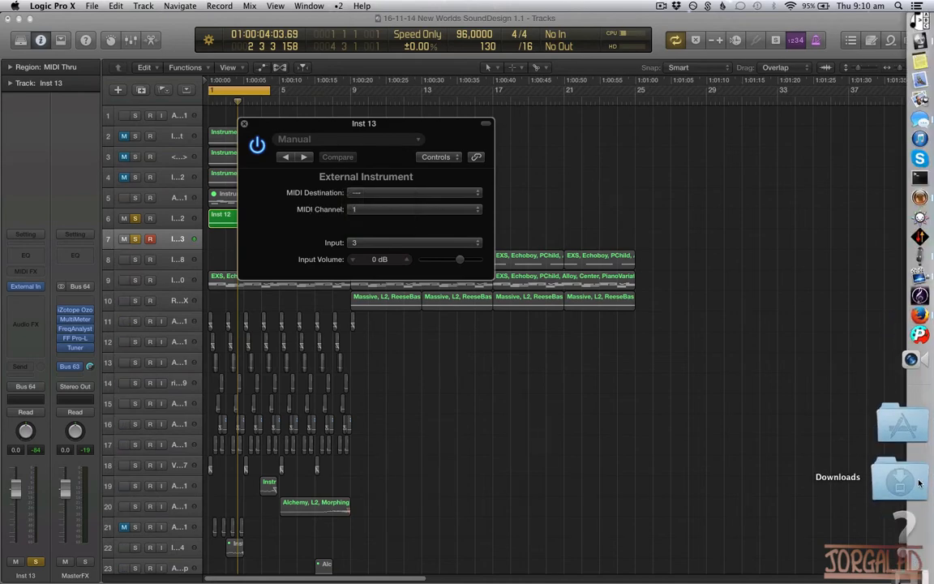
click(919, 468)
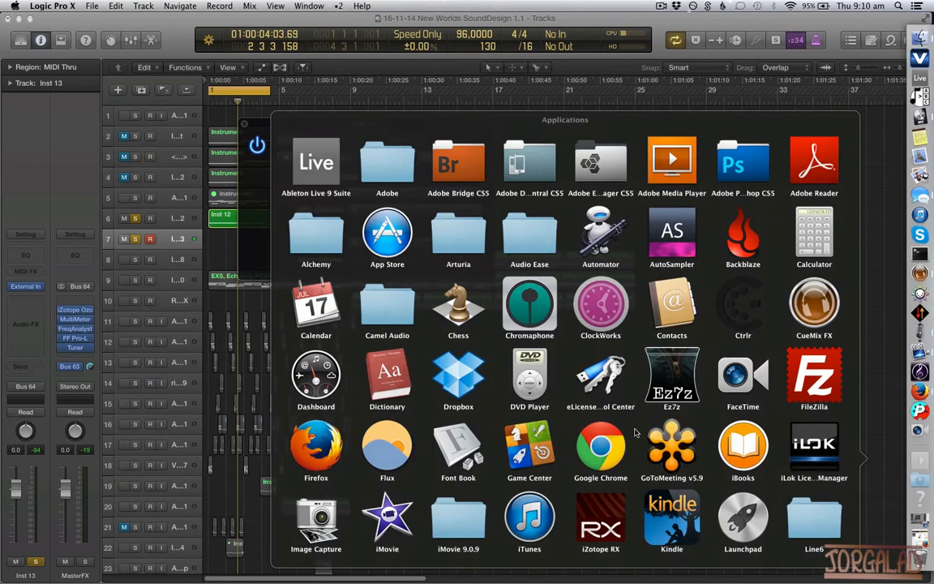
scroll(636, 432, down, 5)
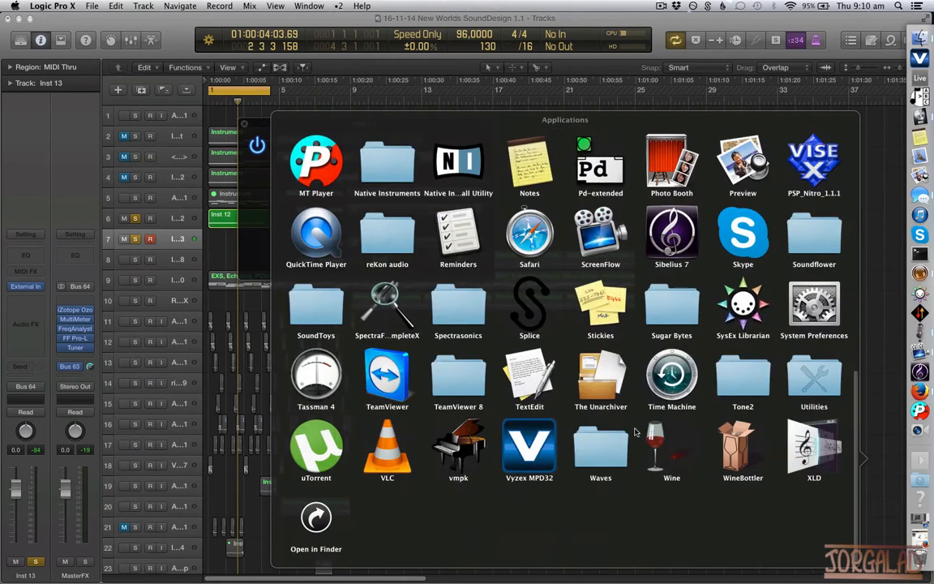
click(816, 385)
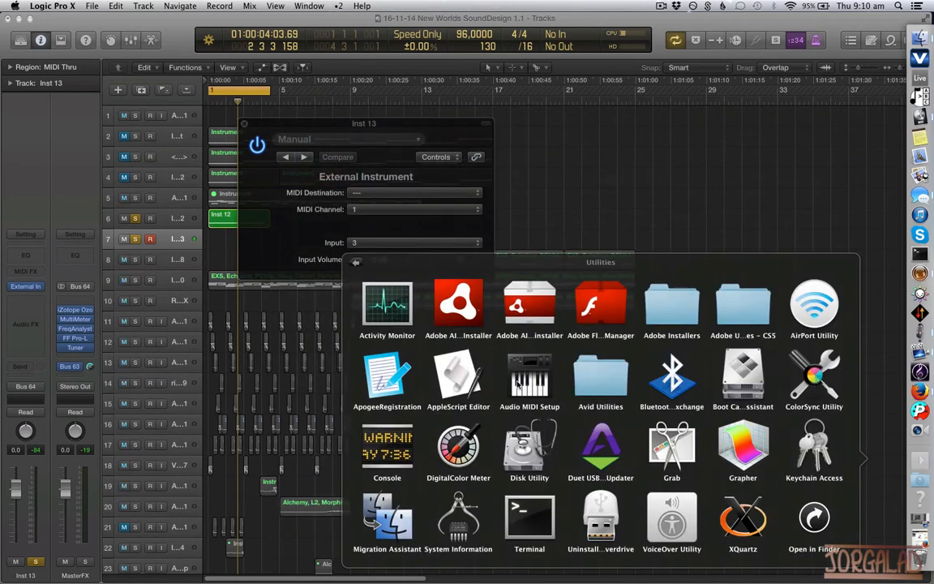
click(529, 379)
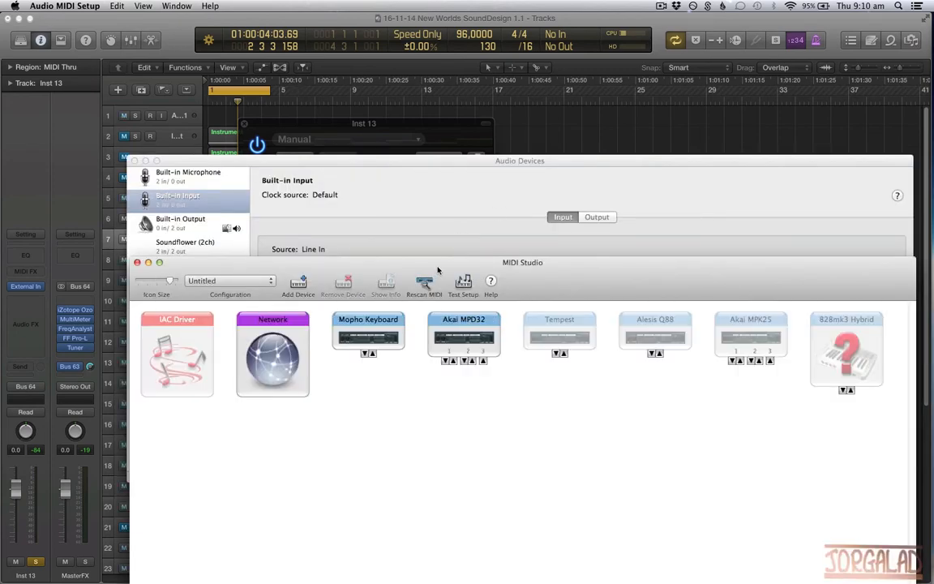
Step: Close the Audio Devices window, keeping only the MIDI Studio window open and moved into view
drag(438, 270, 388, 142)
click(166, 5)
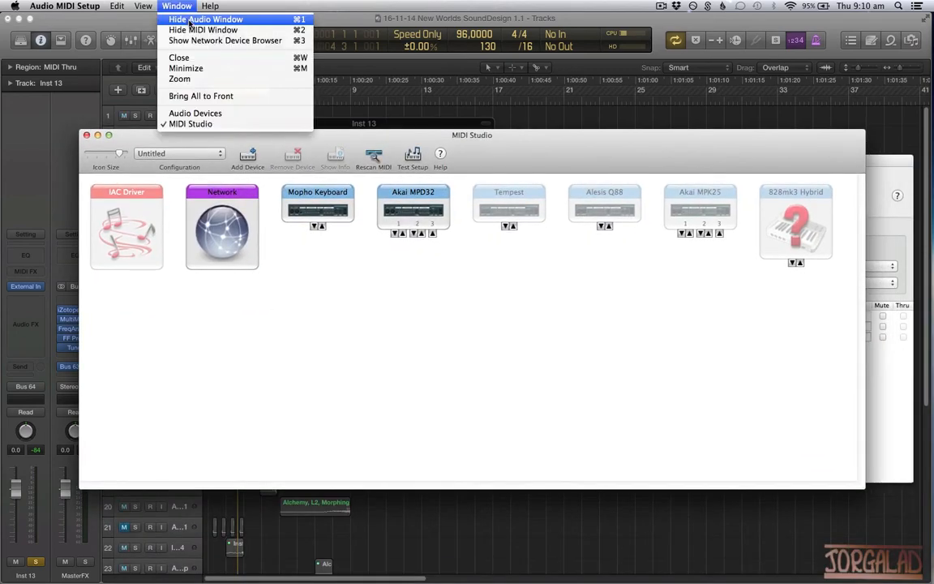
click(172, 24)
drag(563, 177, 549, 197)
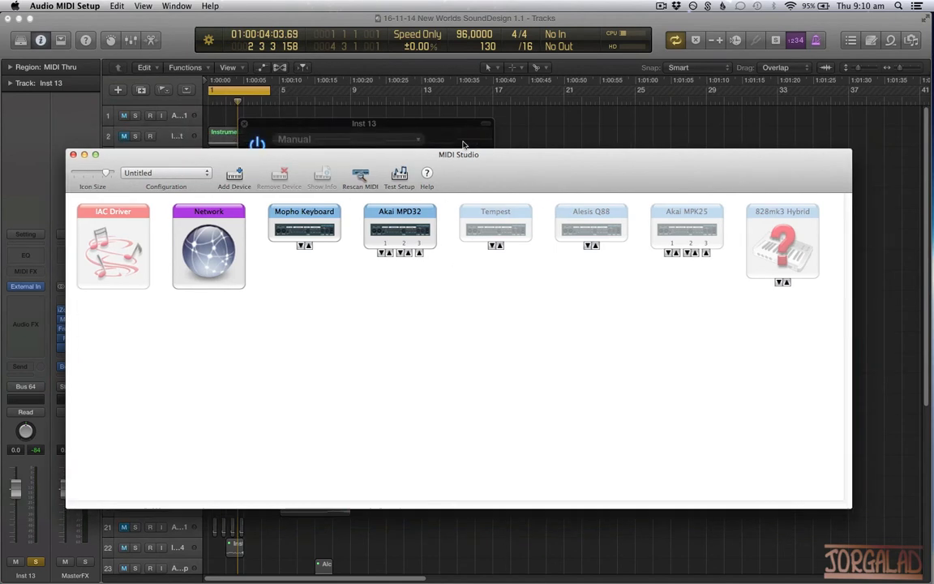
click(176, 6)
click(183, 19)
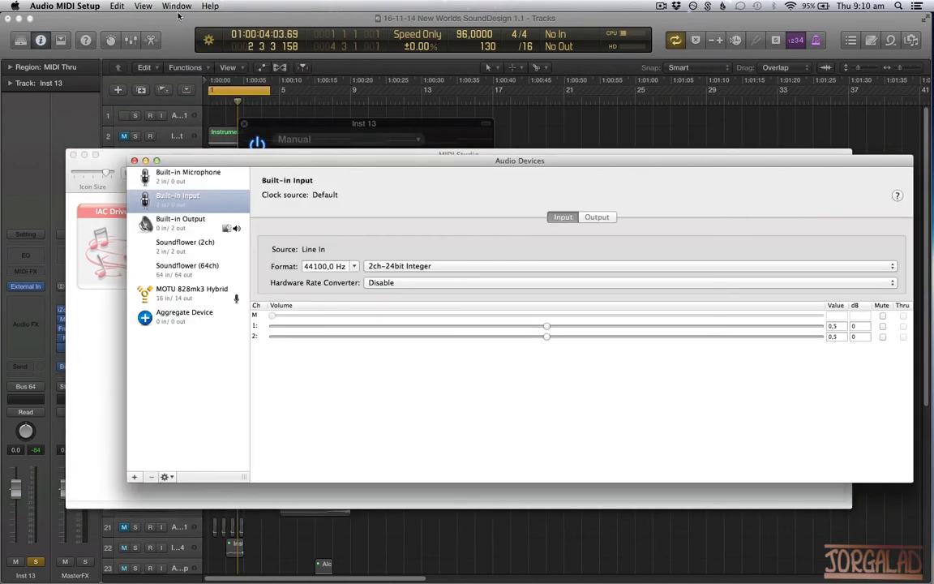
click(178, 6)
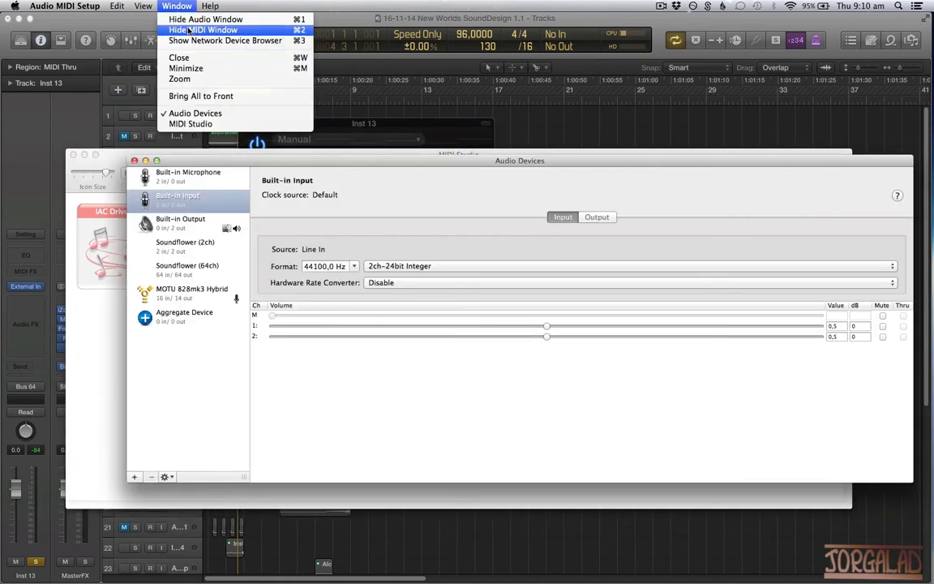
click(337, 233)
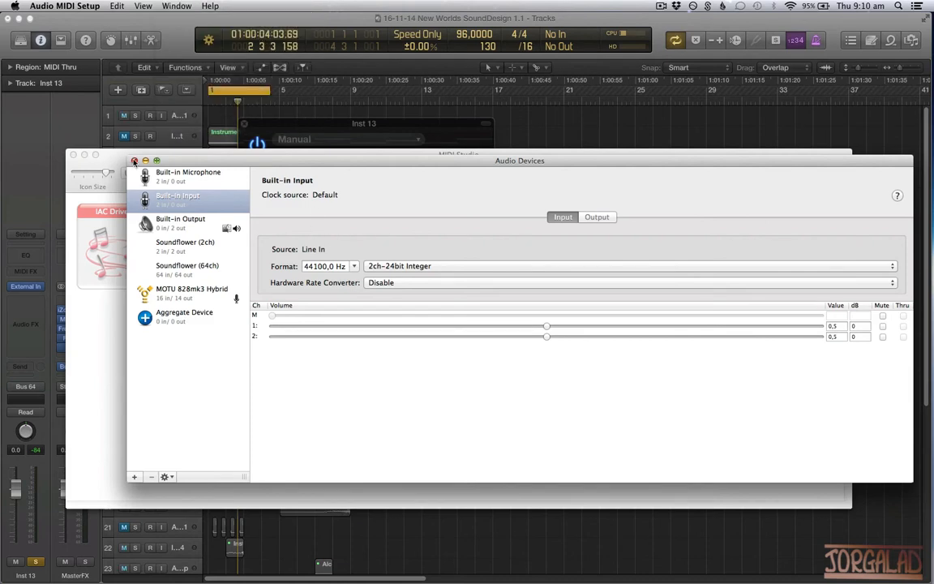
click(134, 161)
drag(170, 163, 182, 116)
Step: Set the IAC Driver device online in its properties and close the MIDI Studio windows
click(136, 177)
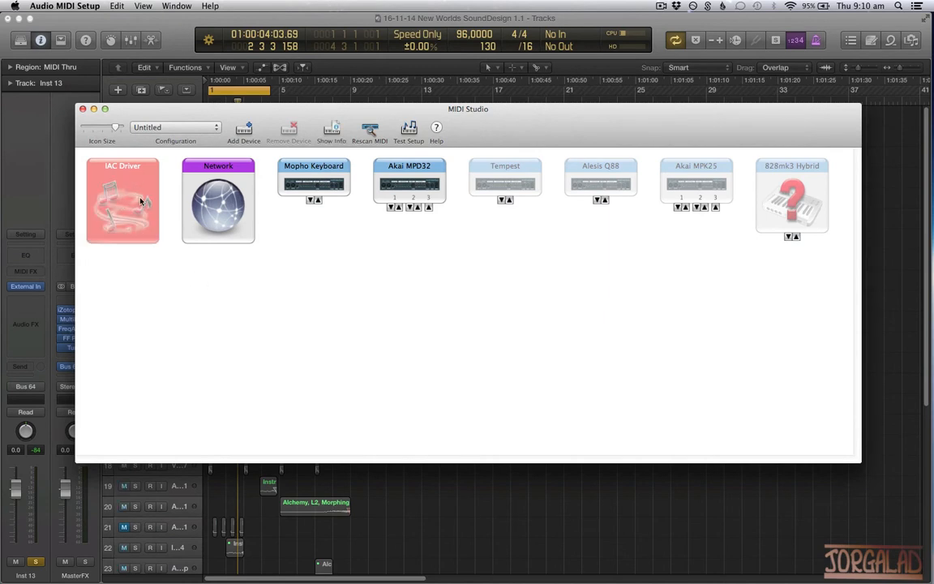
double_click(141, 201)
click(181, 224)
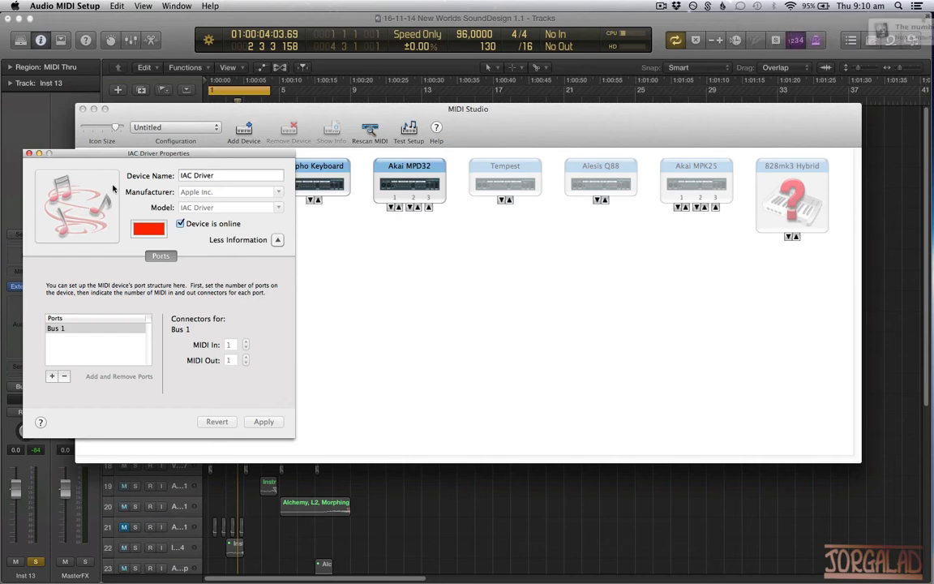
click(29, 153)
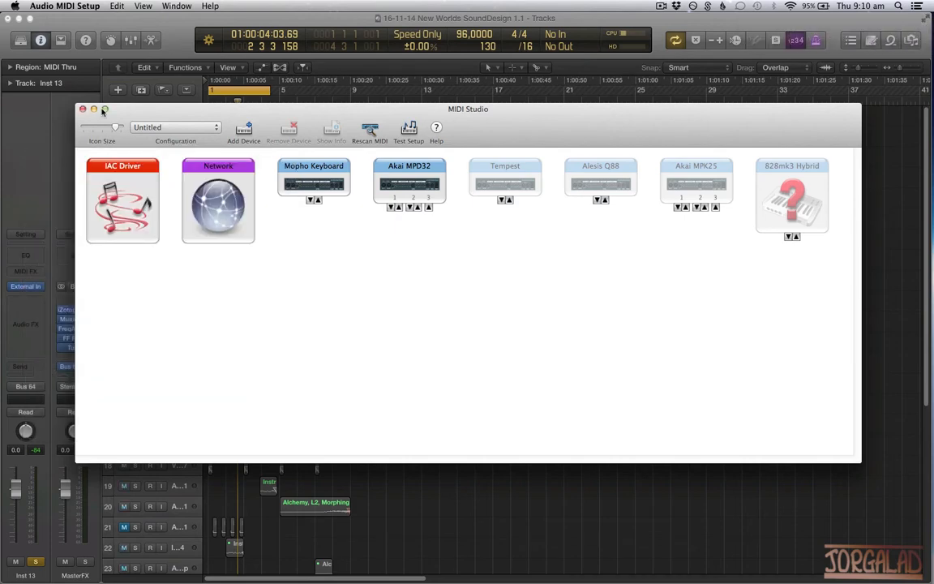
click(77, 99)
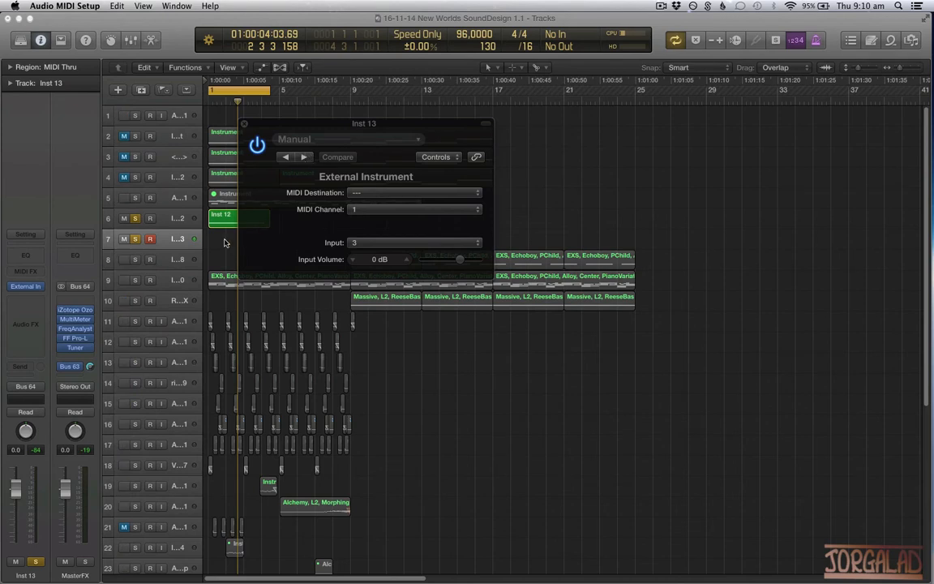
Step: Set the External Instrument's MIDI Destination to IAC Driver Bus 1 on Inst 13 and close the plug-in window
click(401, 194)
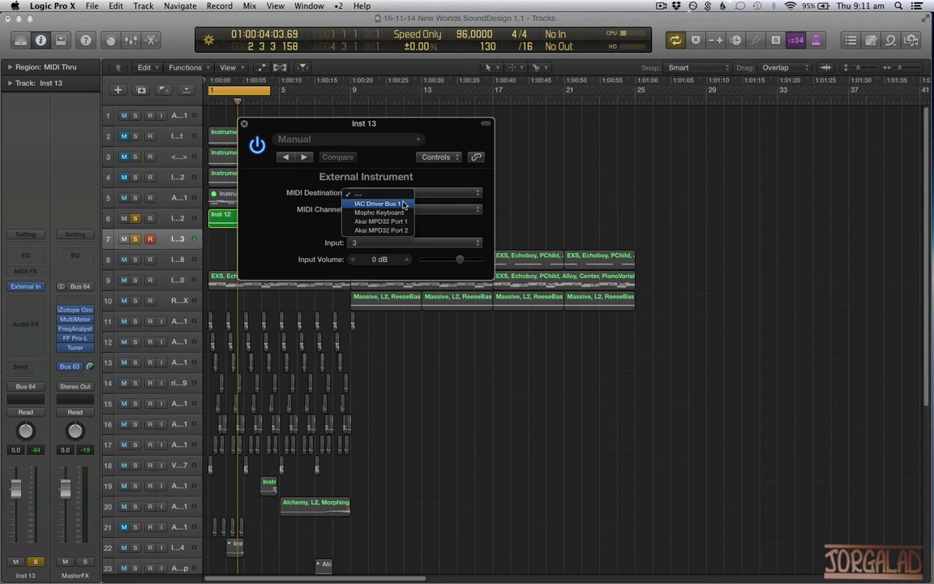
click(403, 204)
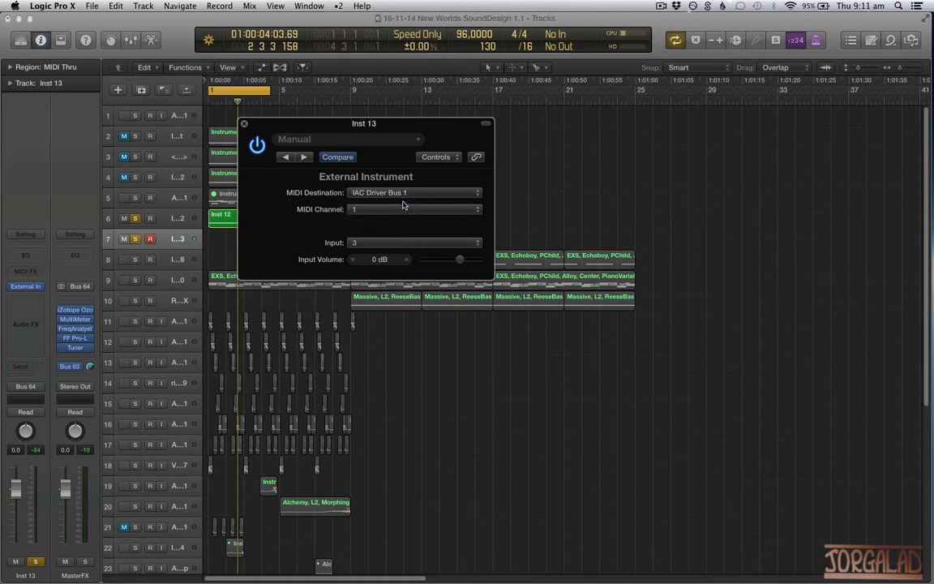
click(245, 124)
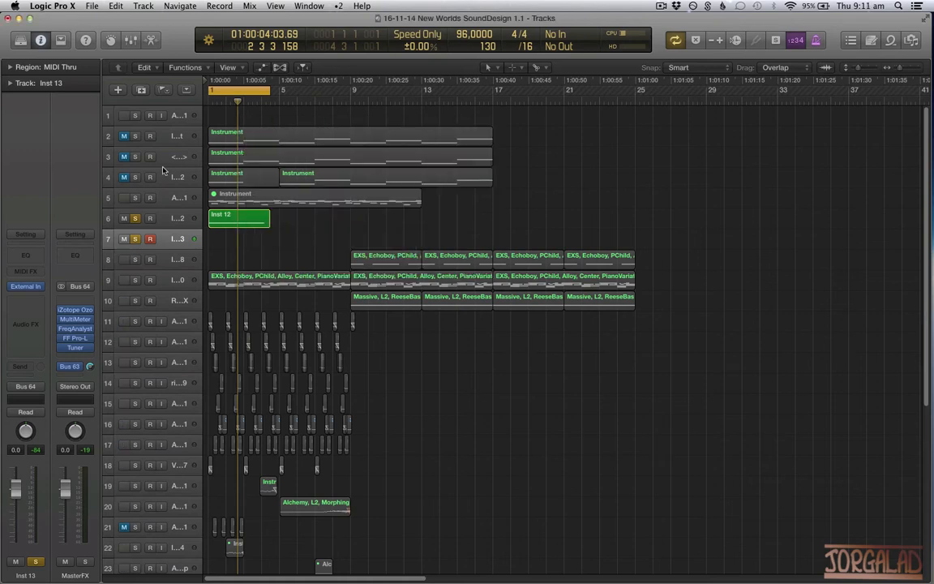
Step: Insert the Modulator MIDI effect on Inst 13 and assign its LFO output to controller 9
click(40, 271)
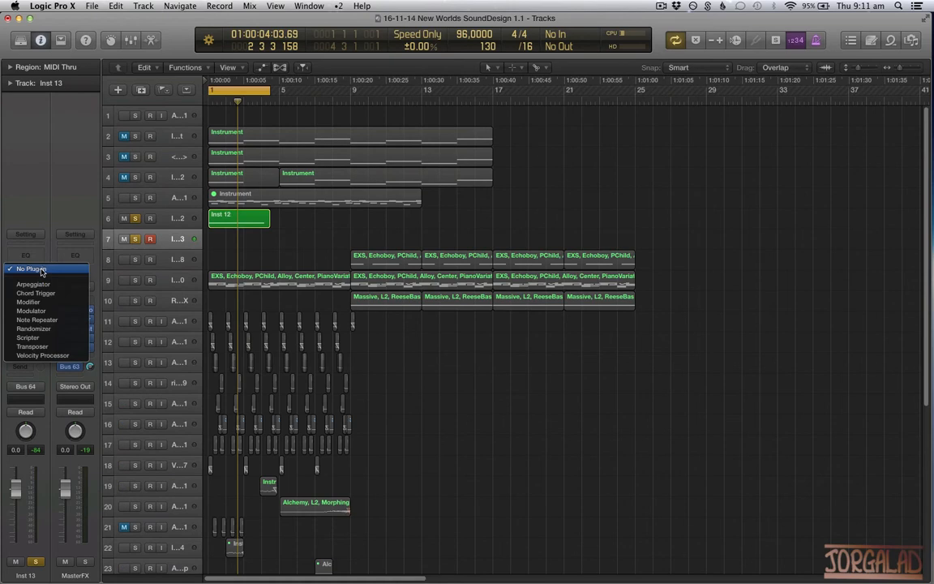
click(61, 312)
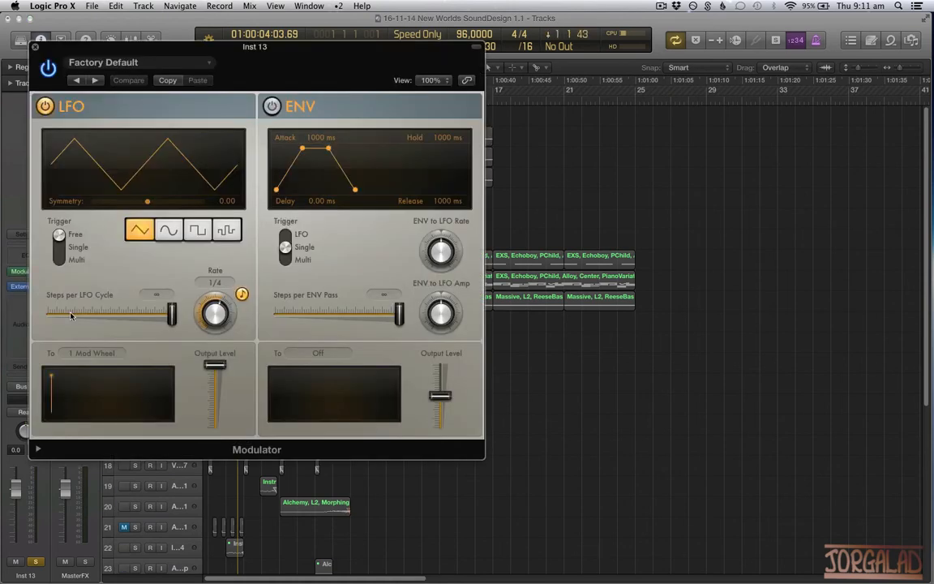
drag(242, 234, 375, 265)
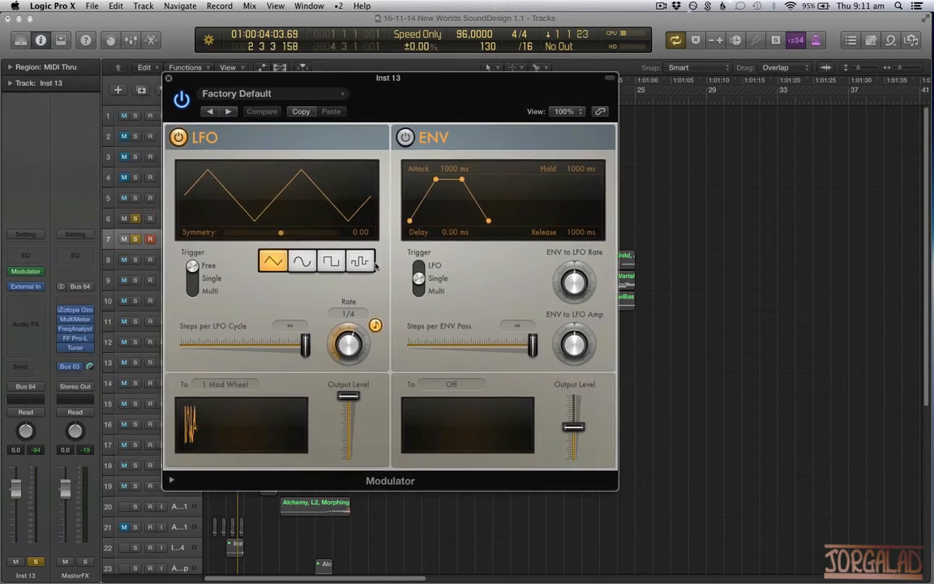
click(218, 384)
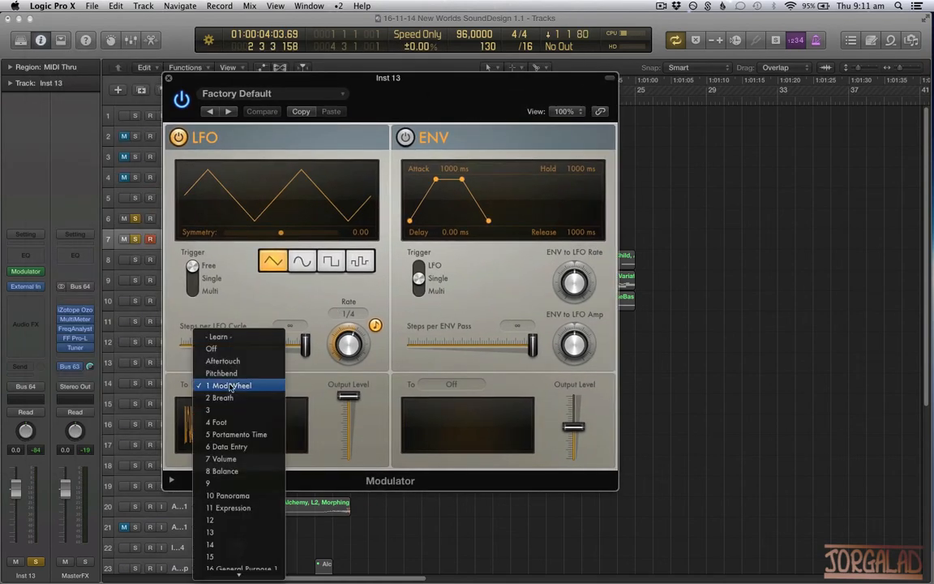
click(252, 485)
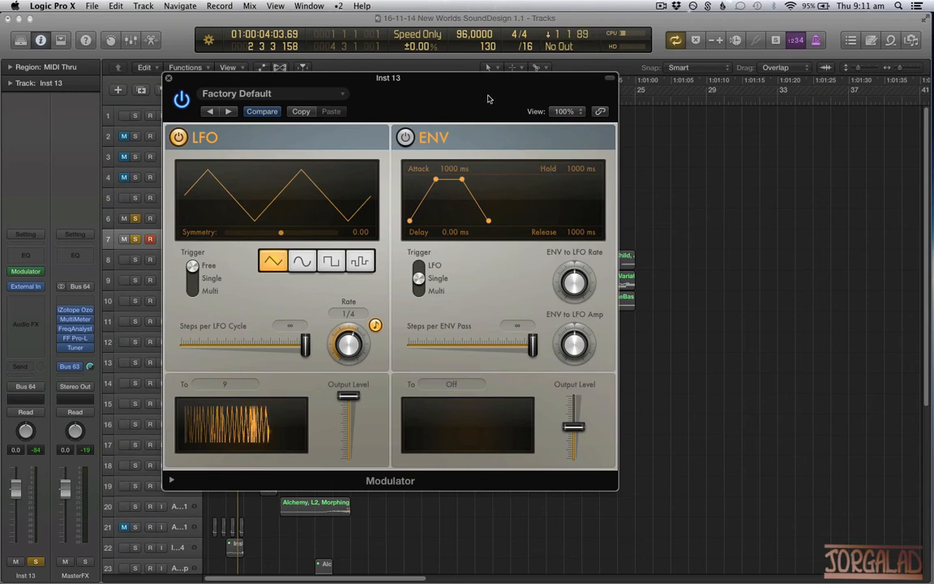
Step: Set the Modulator's LFO rate to 1/2 and close the plug-in window
drag(350, 340, 347, 349)
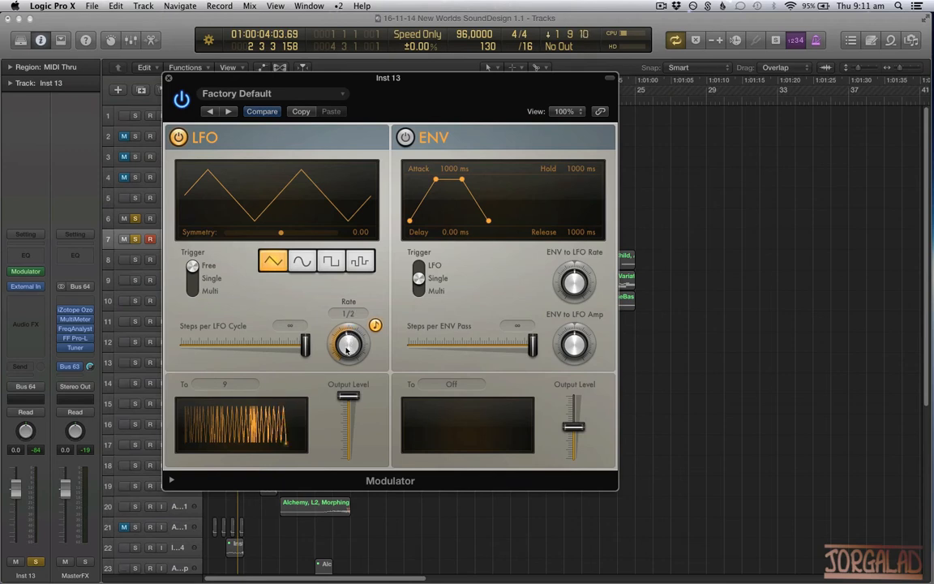
click(168, 78)
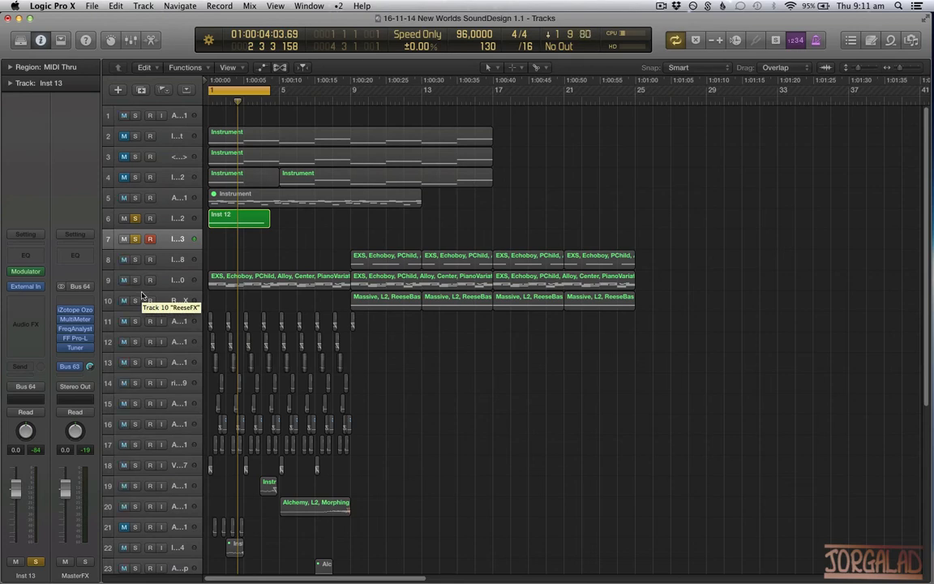
Step: Open Bazille on Inst 12 and assign Oscillator 2's Tune knob to the incoming controller with MidiLearn
click(189, 221)
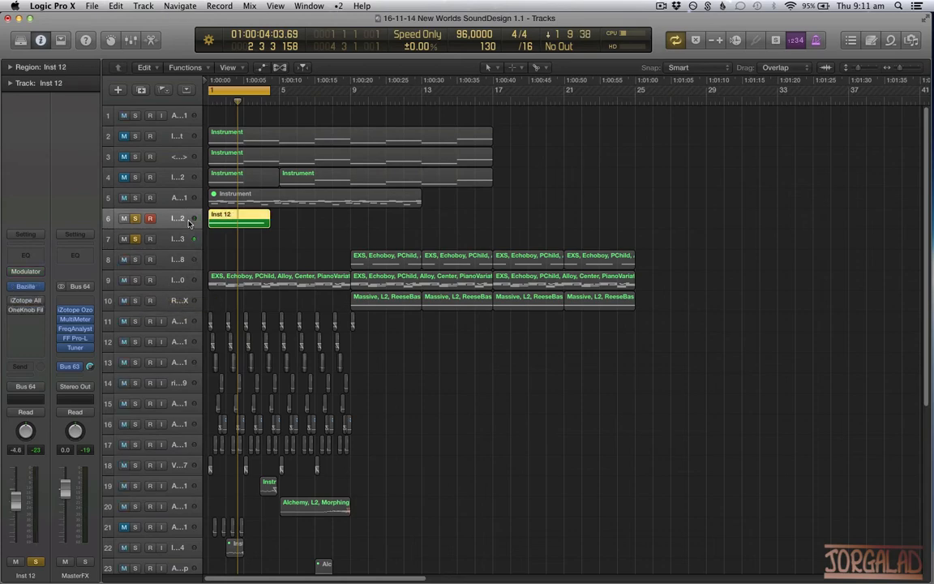
click(26, 290)
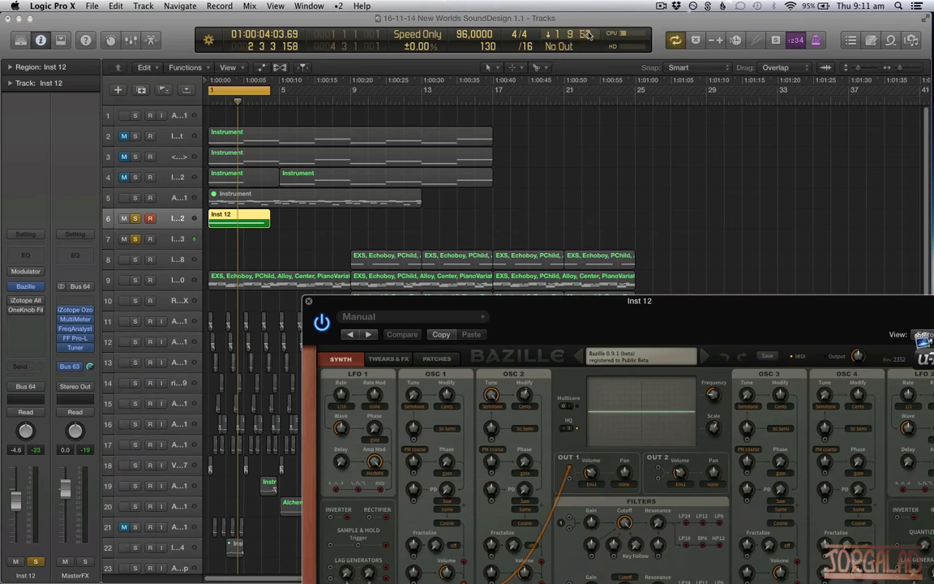
drag(712, 304, 641, 133)
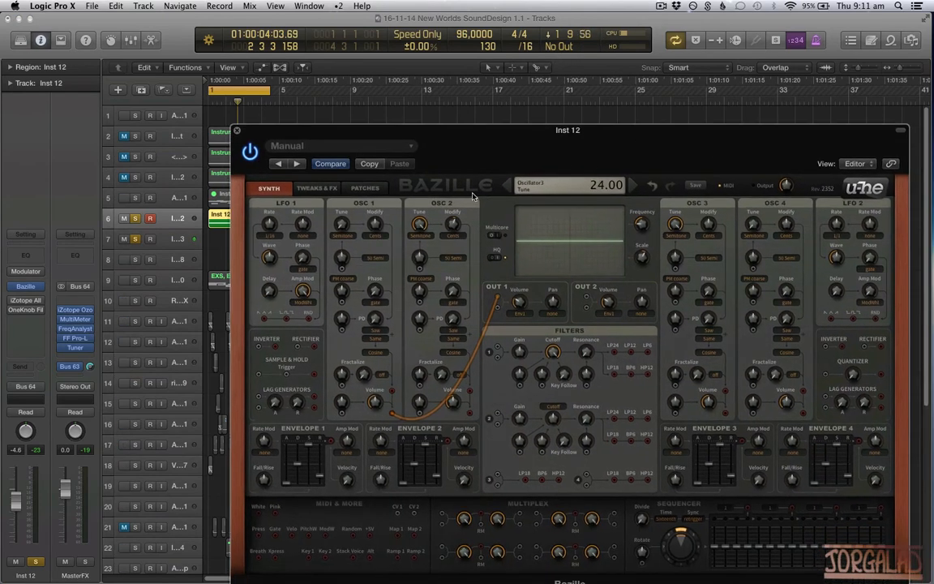
right_click(420, 218)
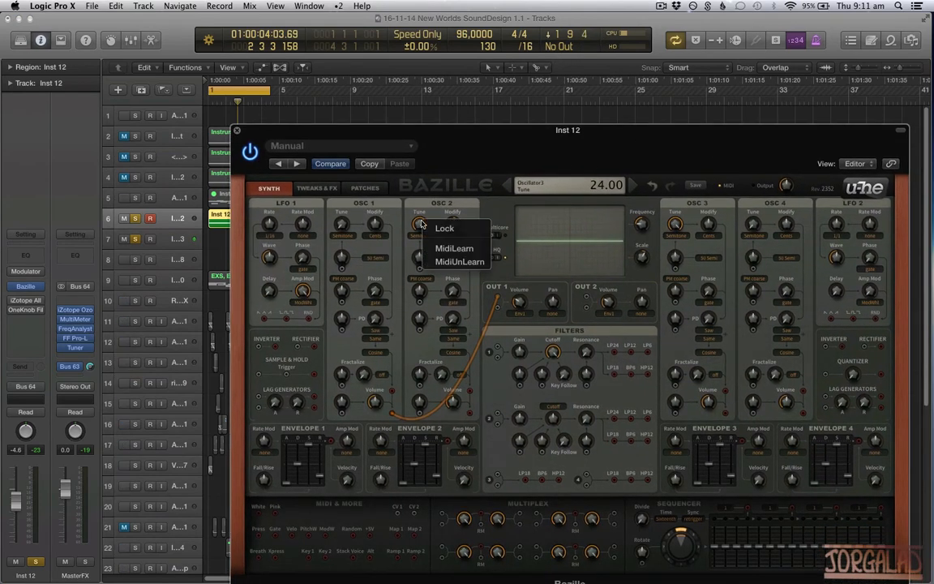
click(448, 249)
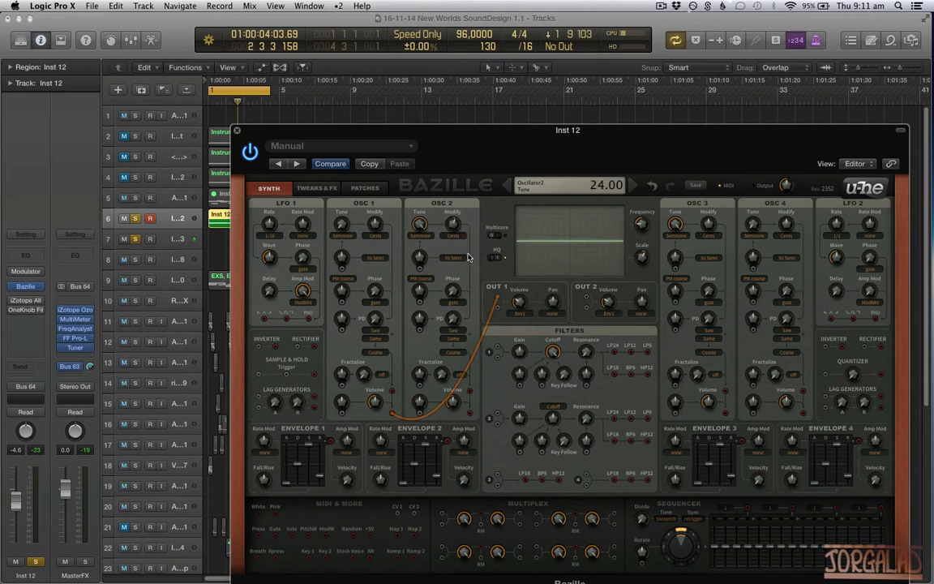
drag(478, 154, 452, 102)
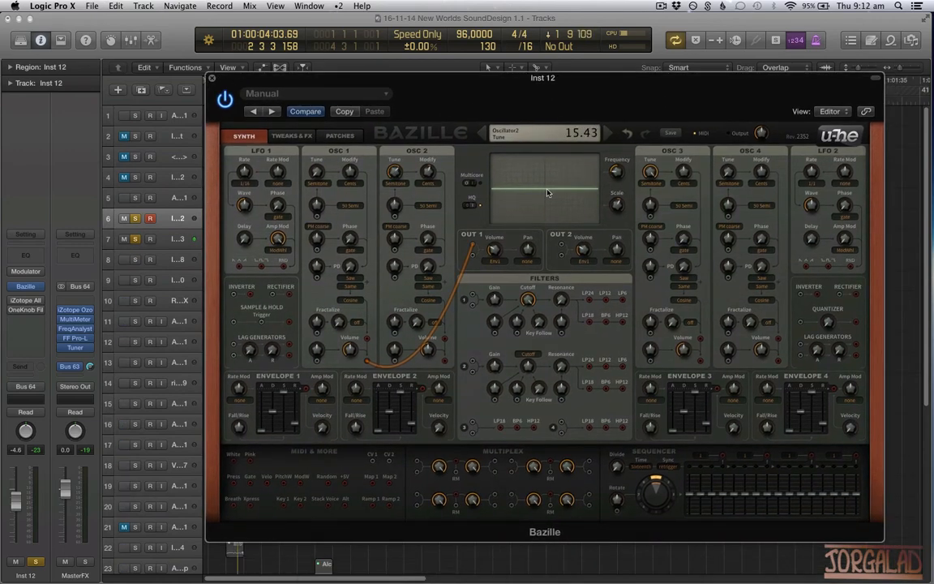
Step: Start playback and, in Bazille, patch Oscillator 2's output into OUT 1 in place of Oscillator 1's cable
key(space)
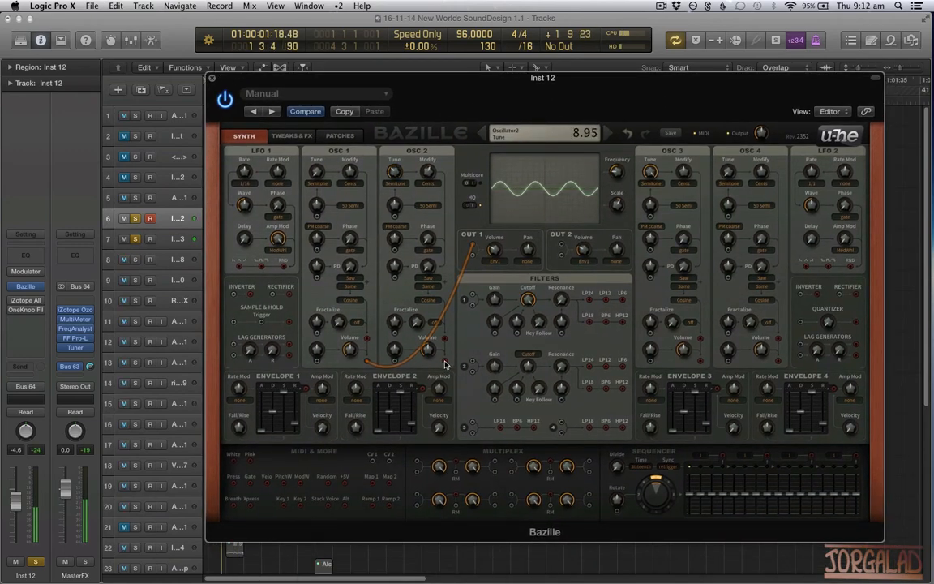
drag(445, 361, 474, 256)
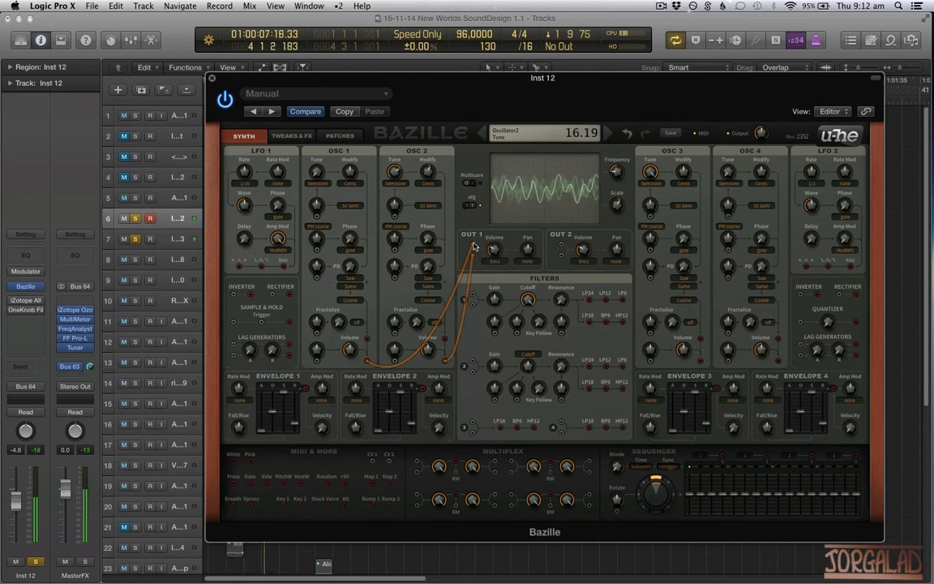
drag(472, 245, 377, 253)
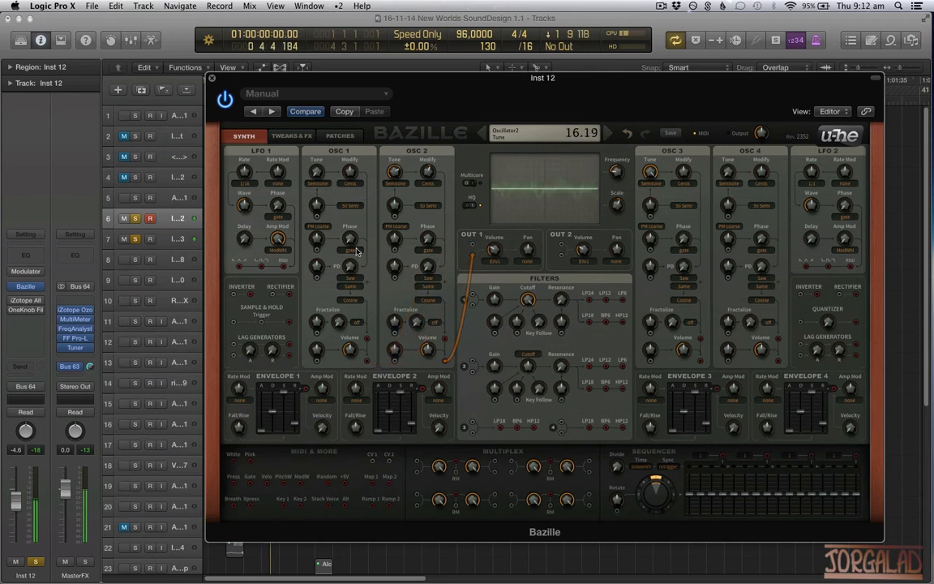
Step: Open Inst 13's Modulator and move it aside, with Inst 12's Bazille window moved over and in front of it
click(161, 245)
click(30, 273)
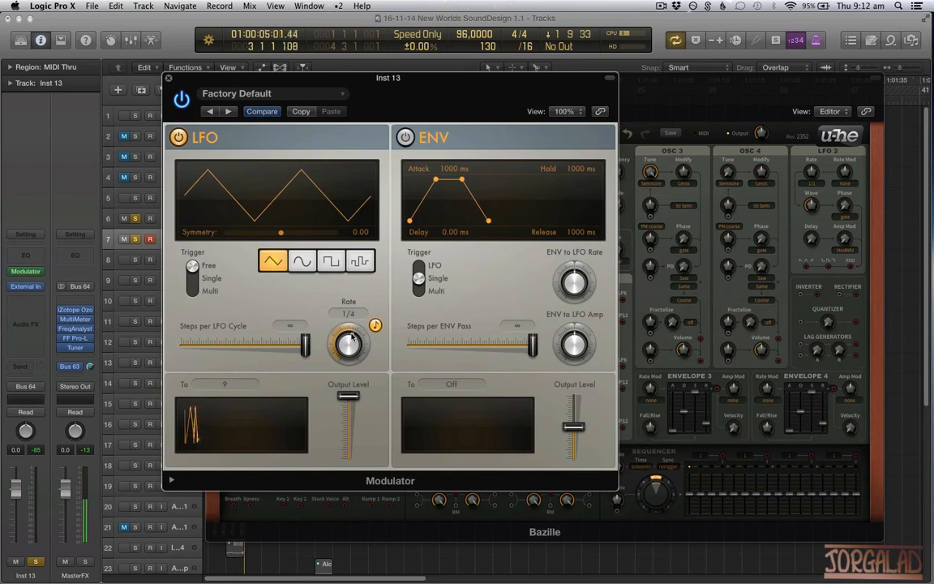
drag(212, 107, 390, 236)
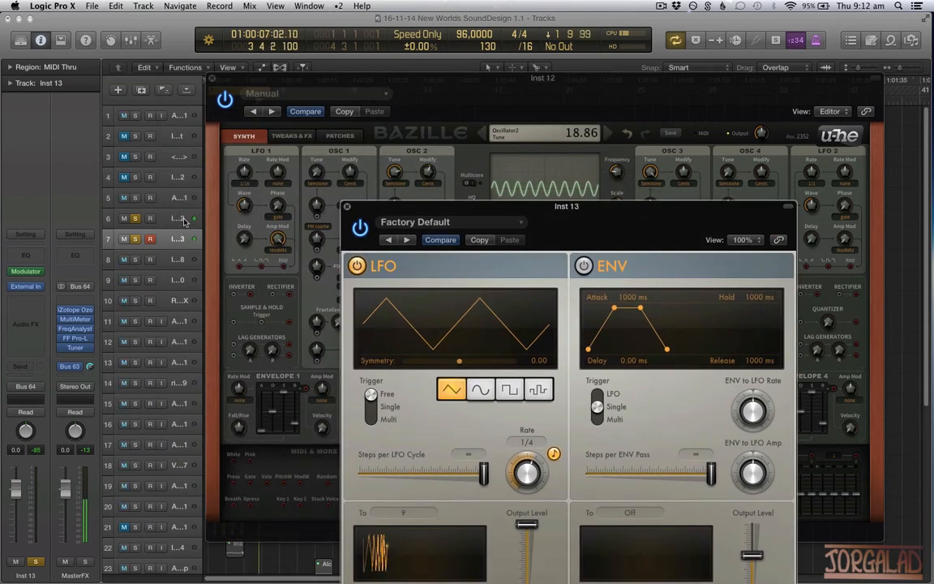
click(673, 181)
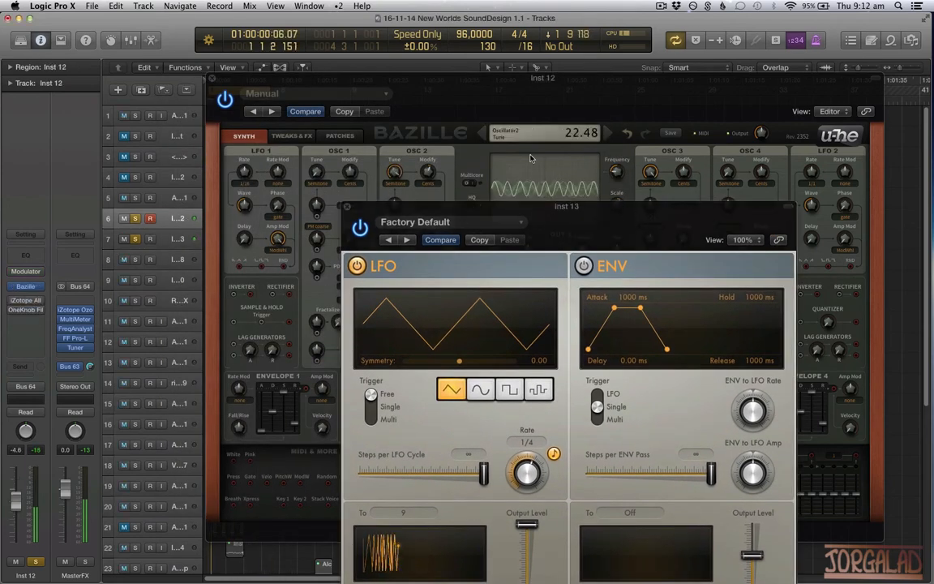
drag(500, 110, 582, 108)
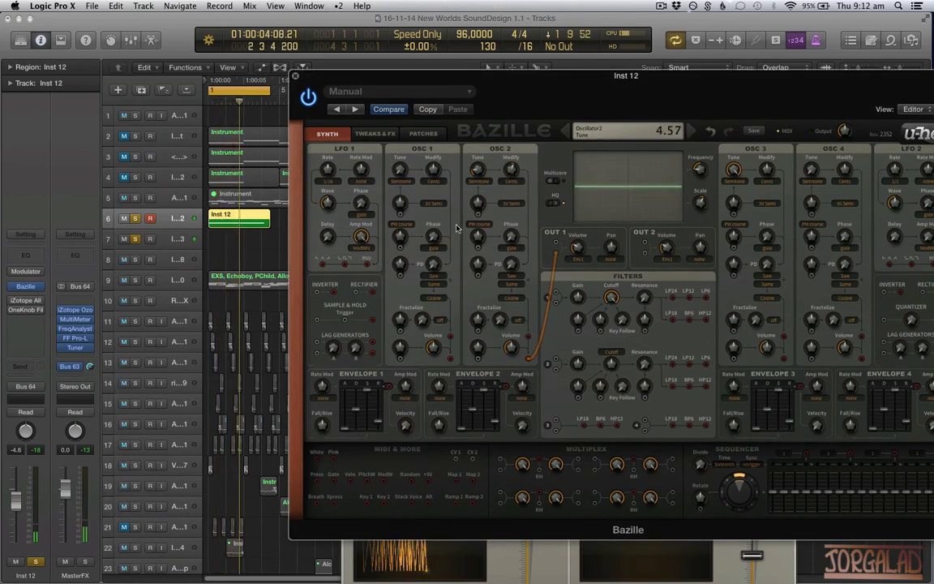
Step: Show the MidiLearn options for Bazille's Oscillator 2 Tune knob
right_click(479, 169)
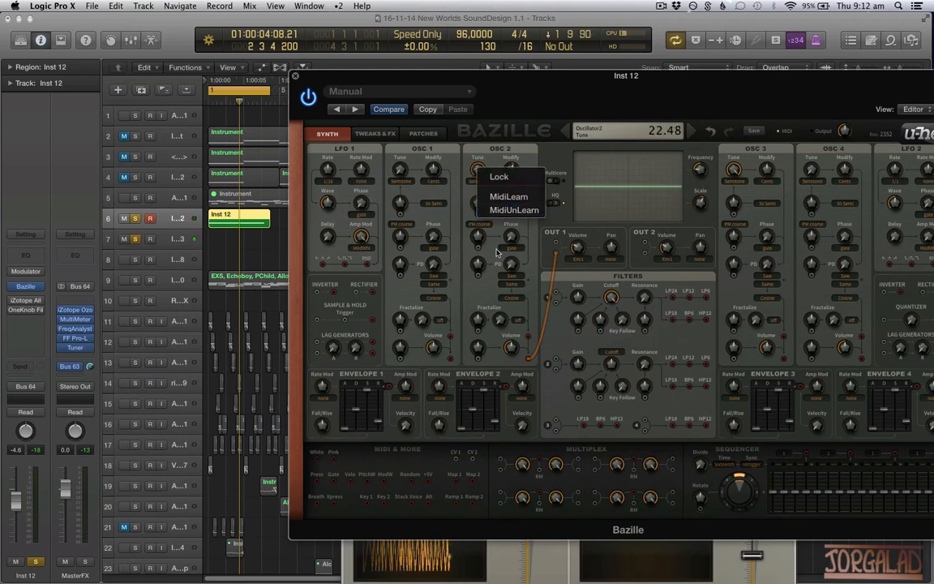
click(553, 104)
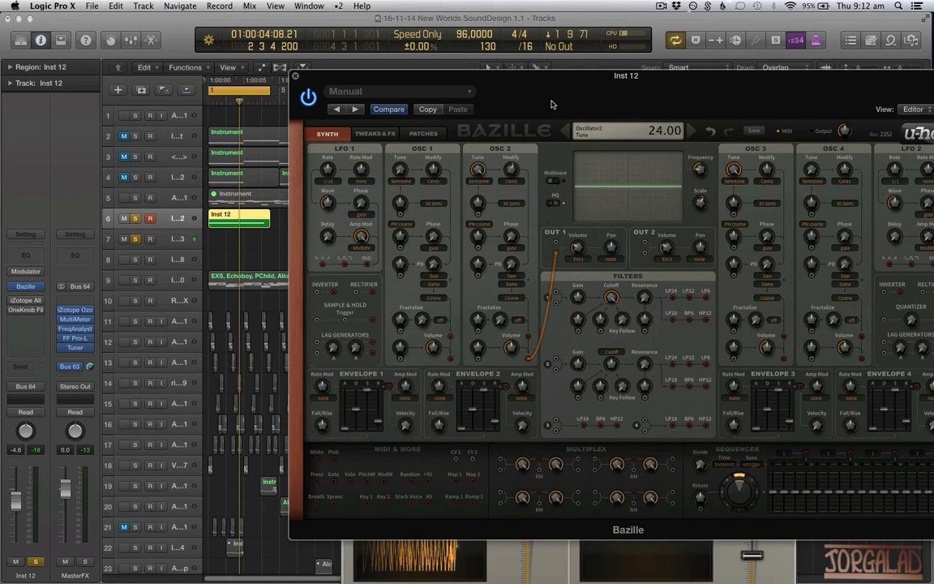
right_click(479, 164)
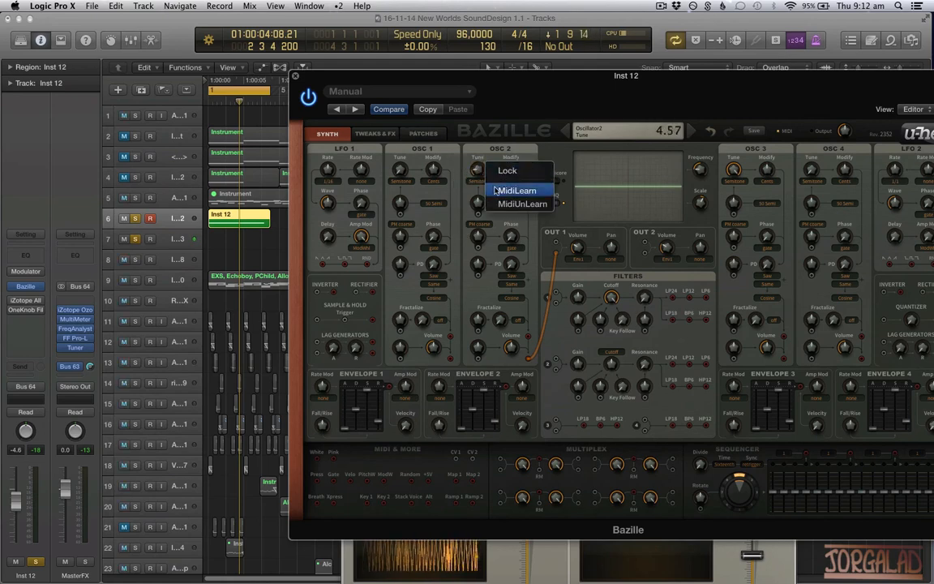
Step: Bypass the Modulator on Inst 13 and delete the learned IAC Driver Bus 1 entry from Controller Assignments, closing the window
click(190, 235)
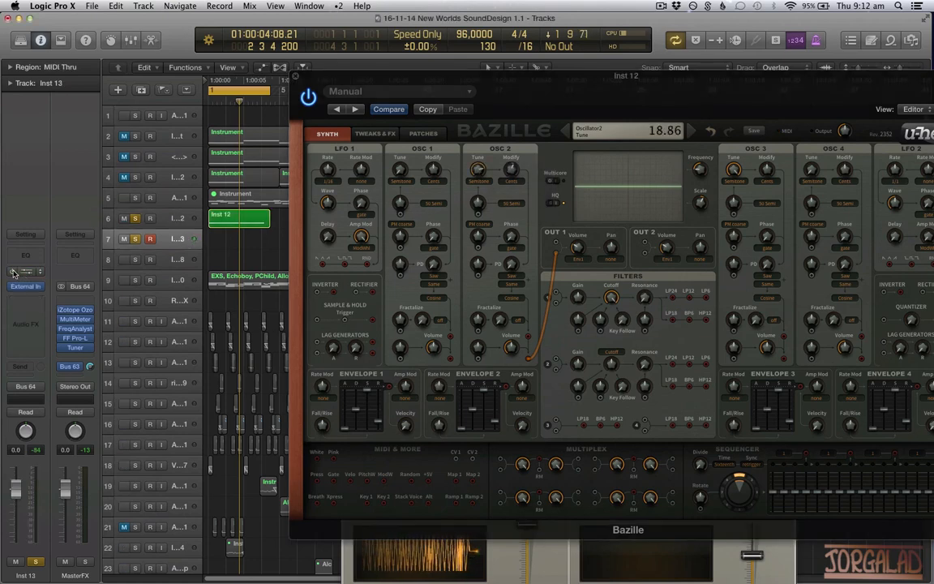
key(super+l)
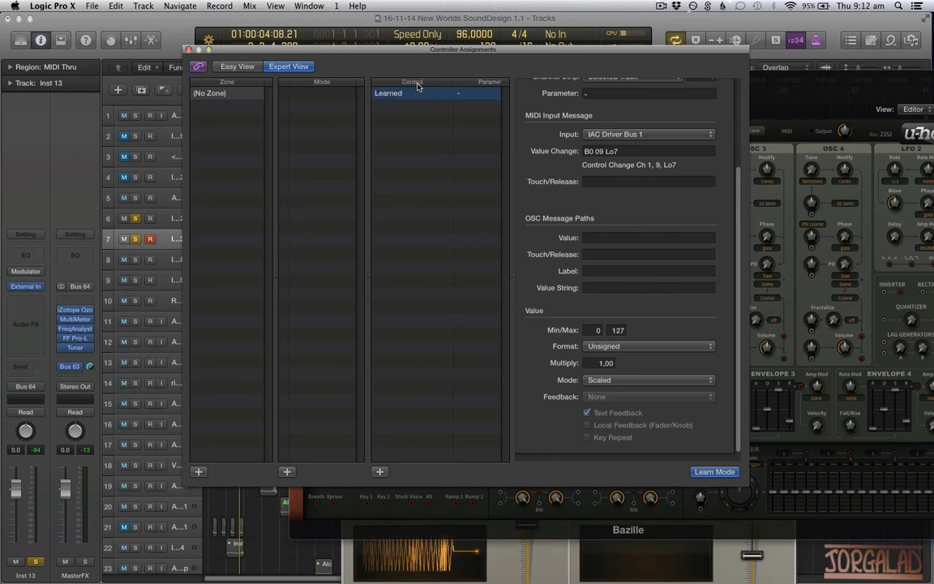
key(Delete)
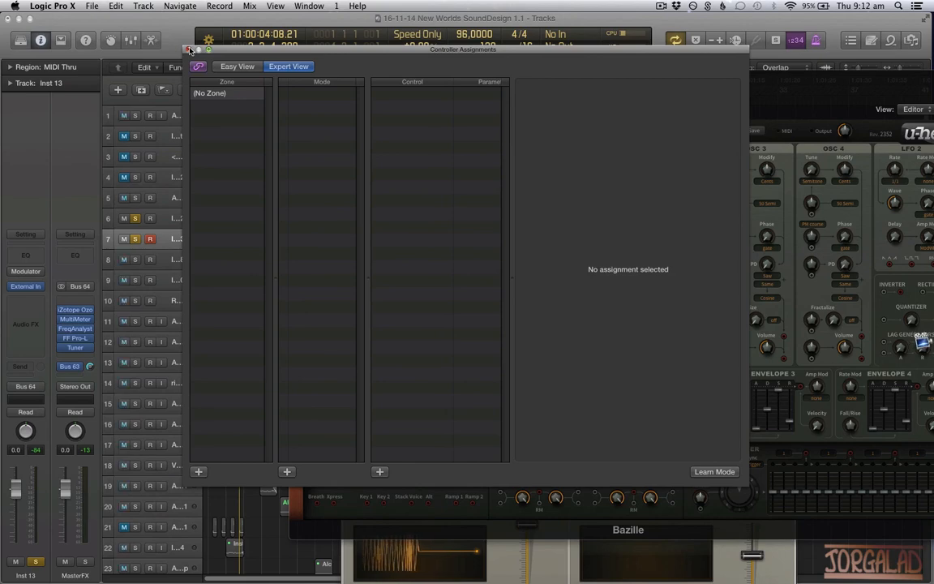
click(189, 50)
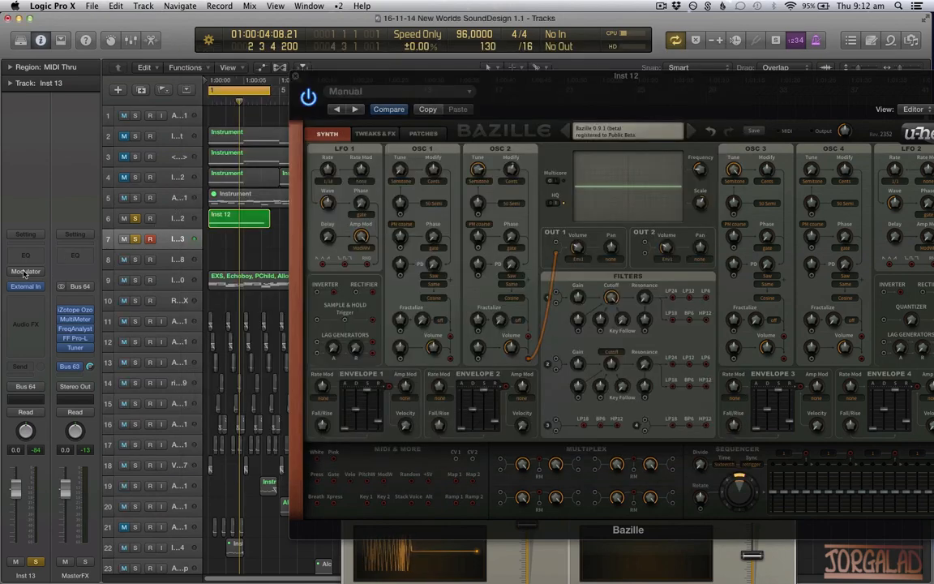